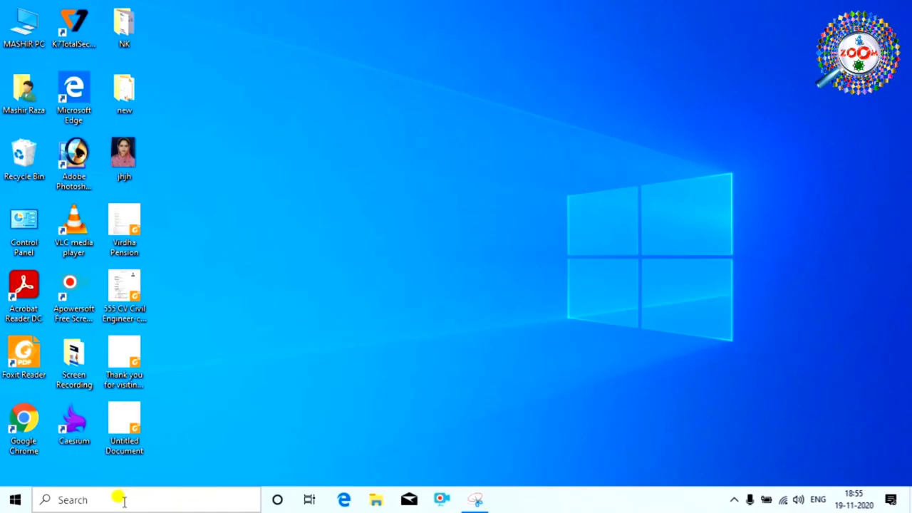
Step: Open the Run dialog and run cleanmgr to start Disk Cleanup
{"action": "left_click", "coordinate": [123, 501]}
{"action": "type", "text": "ru"}
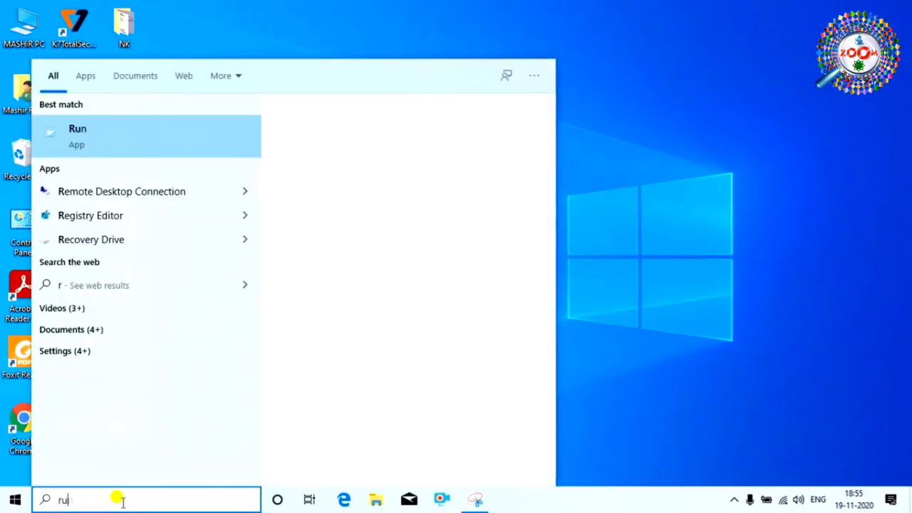
{"action": "type", "text": "n"}
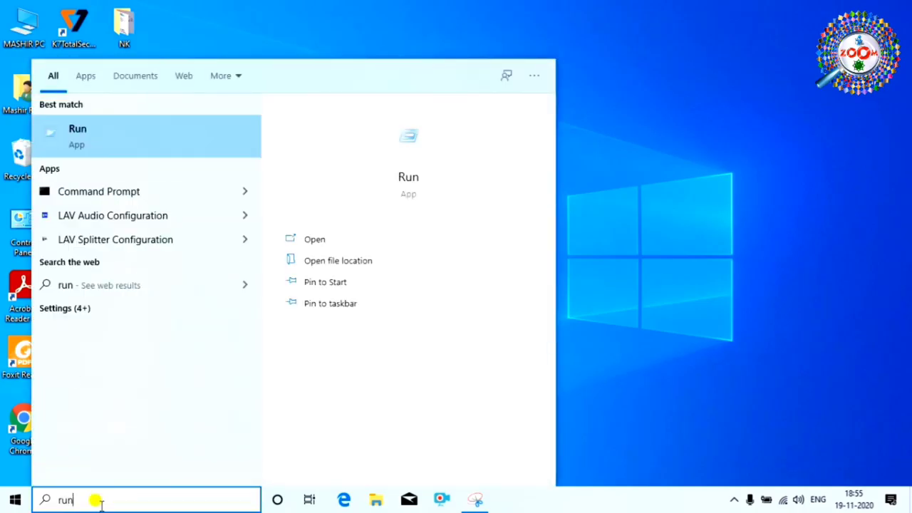
{"action": "left_click", "coordinate": [204, 139]}
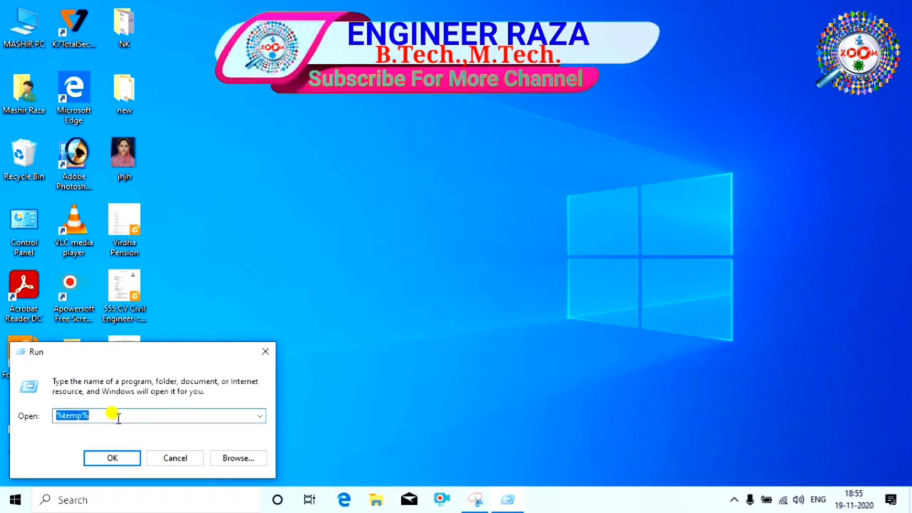
{"action": "key", "text": "BackSpace"}
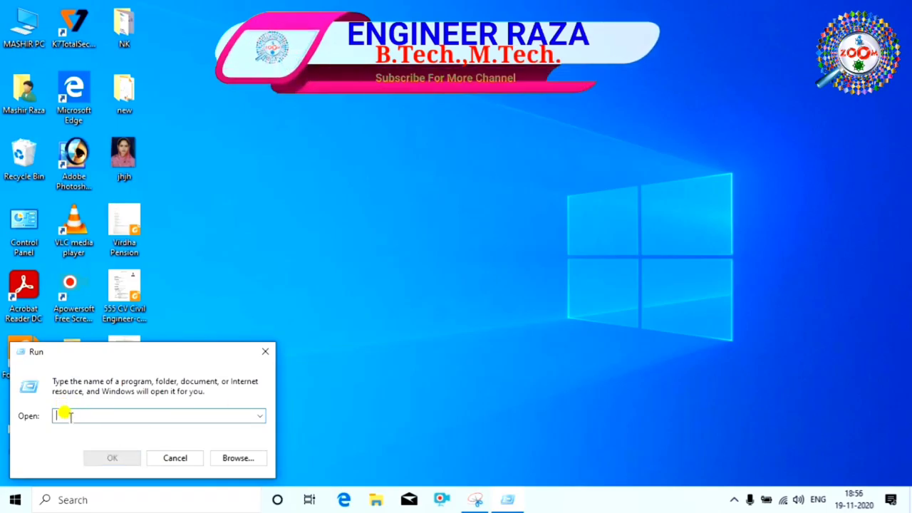
{"action": "type", "text": "cleanmgr"}
{"action": "left_click", "coordinate": [461, 413]}
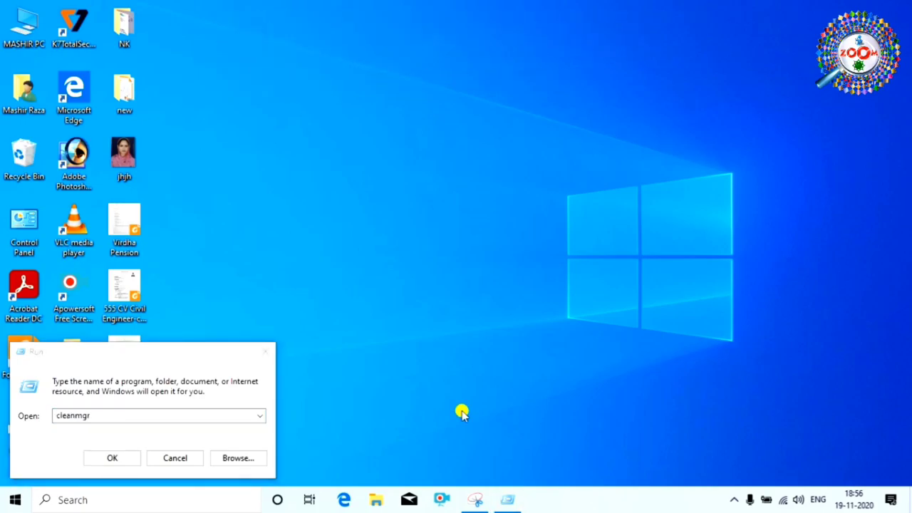
{"action": "left_click", "coordinate": [123, 460]}
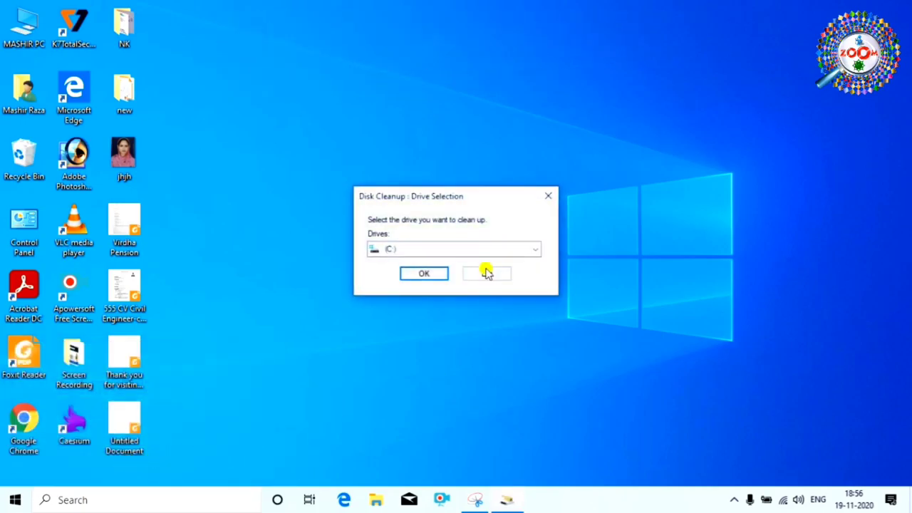
Step: Choose drive C: as the drive to clean up and confirm the selection
{"action": "left_click", "coordinate": [518, 249]}
{"action": "left_click", "coordinate": [461, 269]}
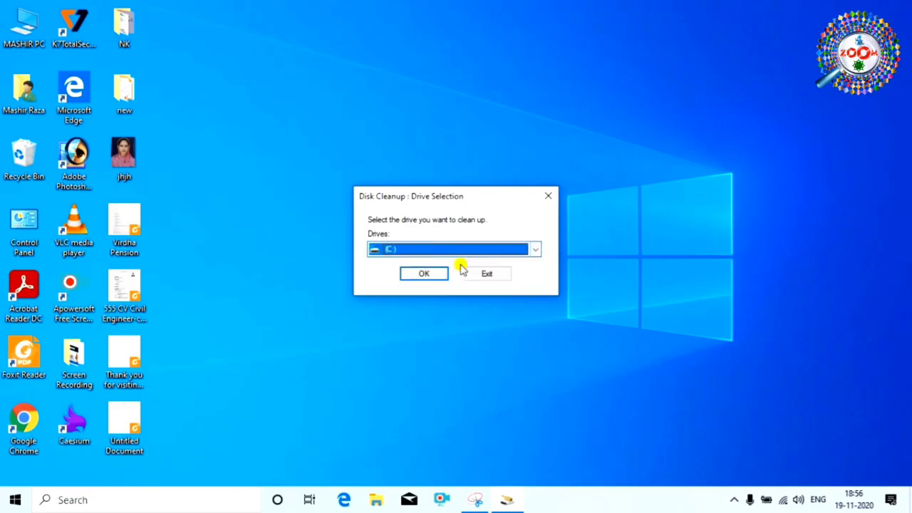
{"action": "left_click", "coordinate": [435, 273]}
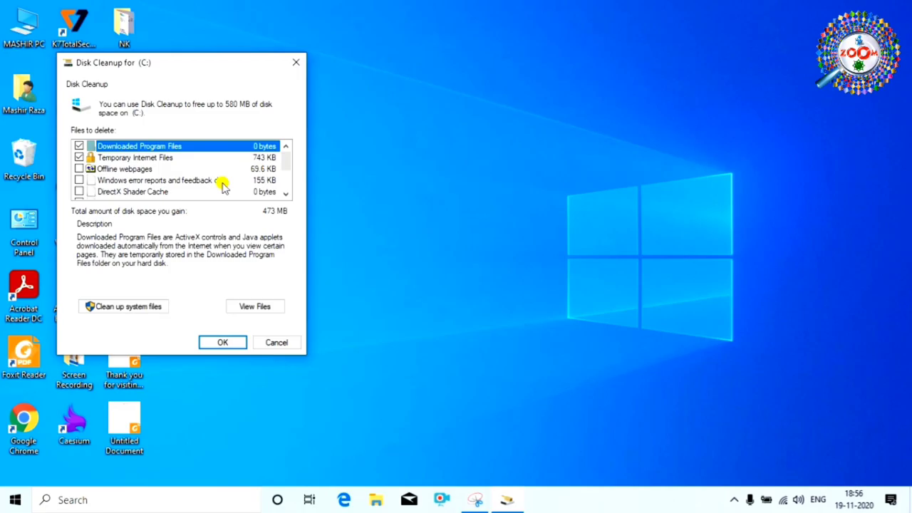
Step: Mark additional file categories, including Windows error reports, DirectX Shader Cache and Delivery Optimization Files, and permanently delete the marked files from C:
{"action": "scroll", "coordinate": [187, 171], "scroll_direction": "down", "scroll_amount": 2}
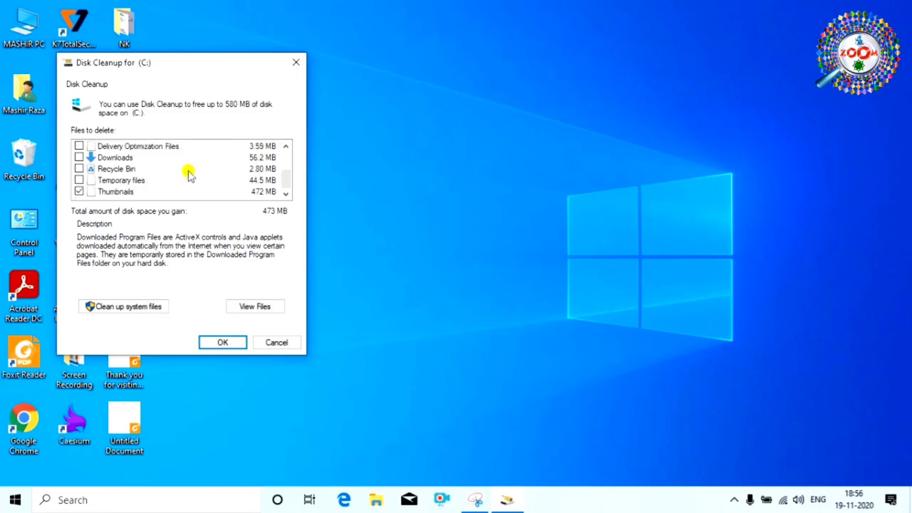
{"action": "scroll", "coordinate": [188, 173], "scroll_direction": "up", "scroll_amount": 3}
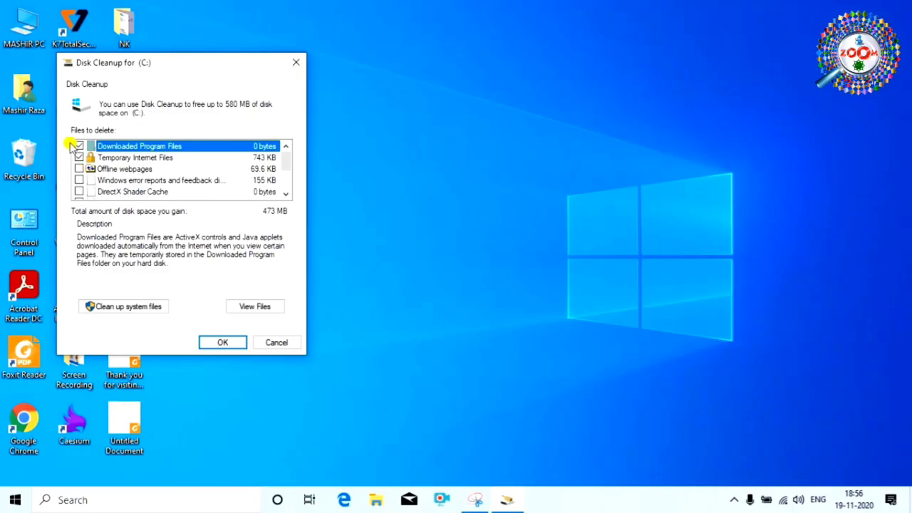
{"action": "scroll", "coordinate": [92, 177], "scroll_direction": "down", "scroll_amount": 2}
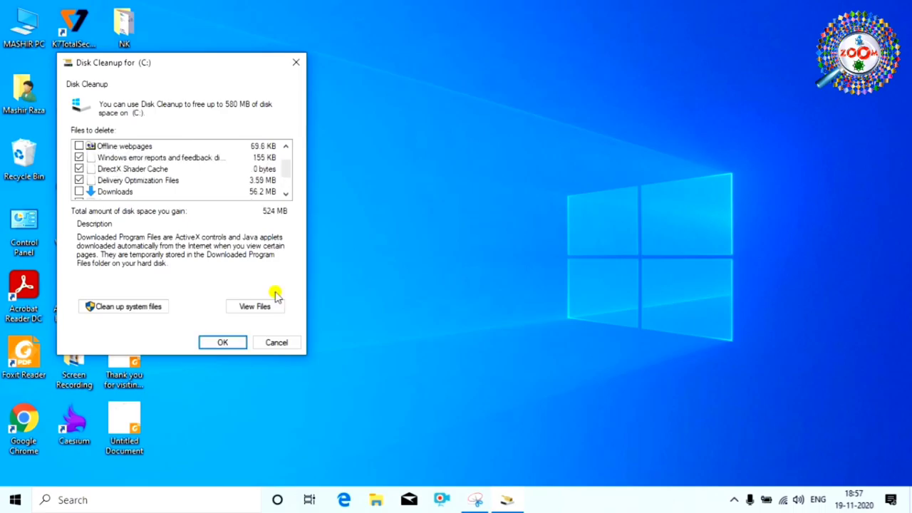
{"action": "left_click", "coordinate": [208, 340]}
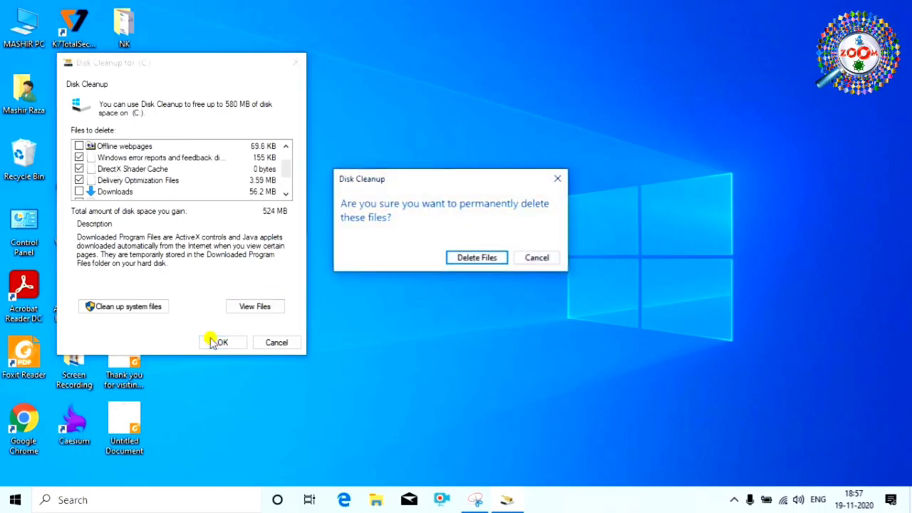
{"action": "left_click", "coordinate": [464, 258]}
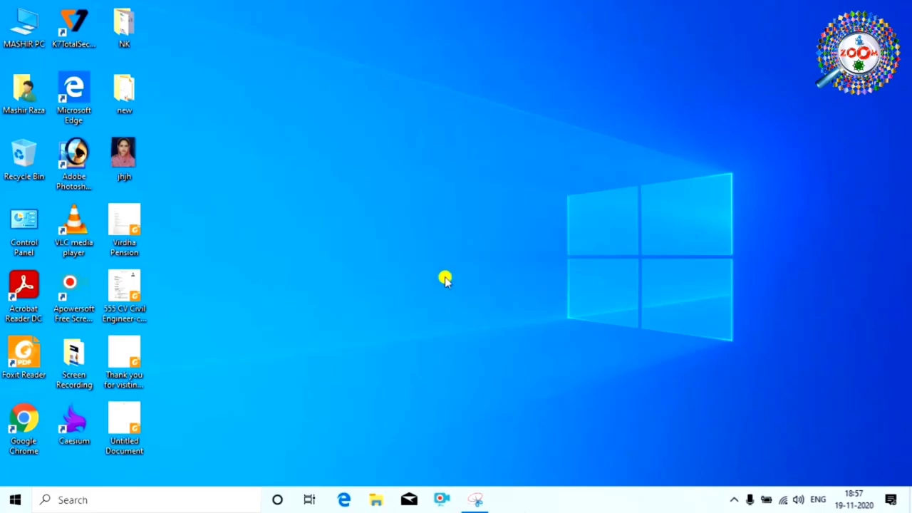
Step: Open the Windows Prefetch folder by running prefetch from the Run dialog, and grant permanent access to the folder
{"action": "left_click", "coordinate": [83, 501]}
{"action": "type", "text": "run"}
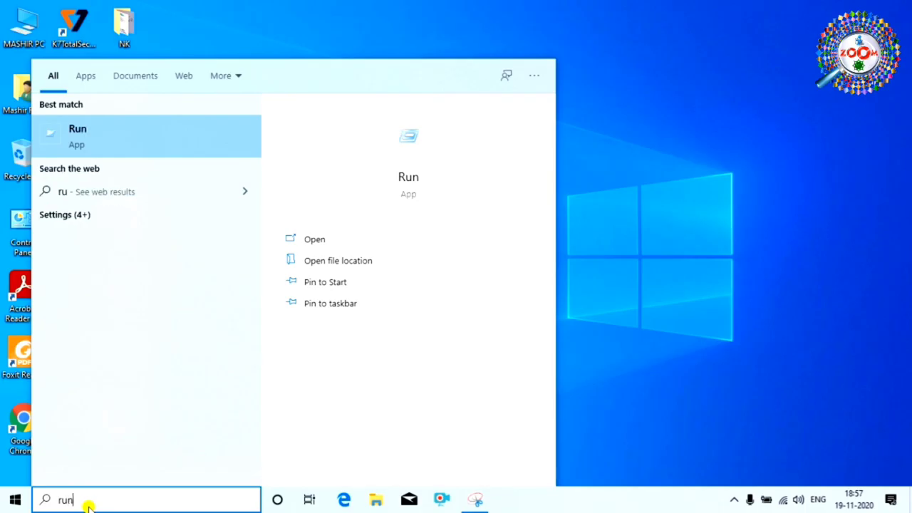
{"action": "left_click", "coordinate": [216, 136]}
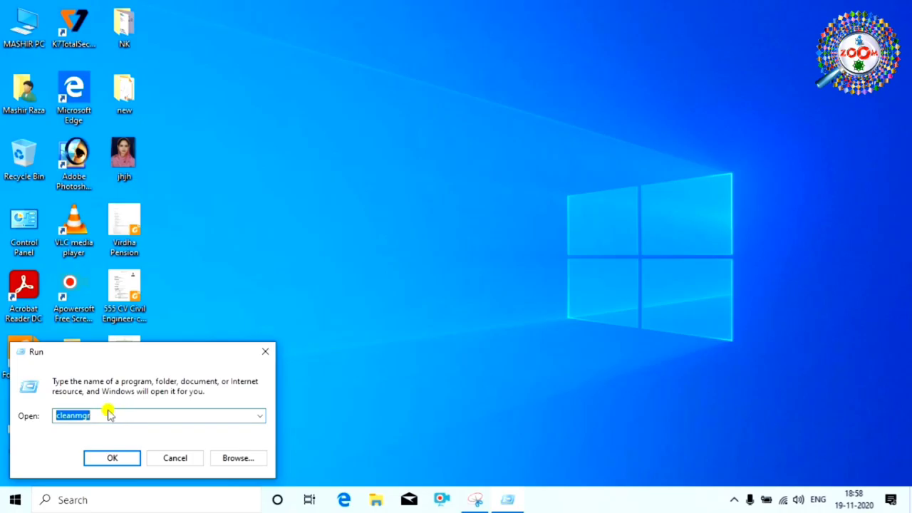
{"action": "key", "text": "BackSpace"}
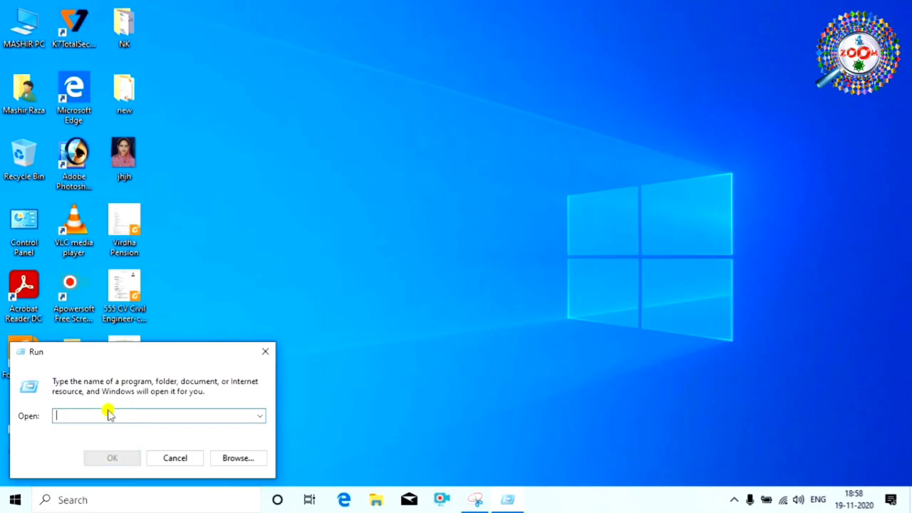
{"action": "type", "text": "pre"}
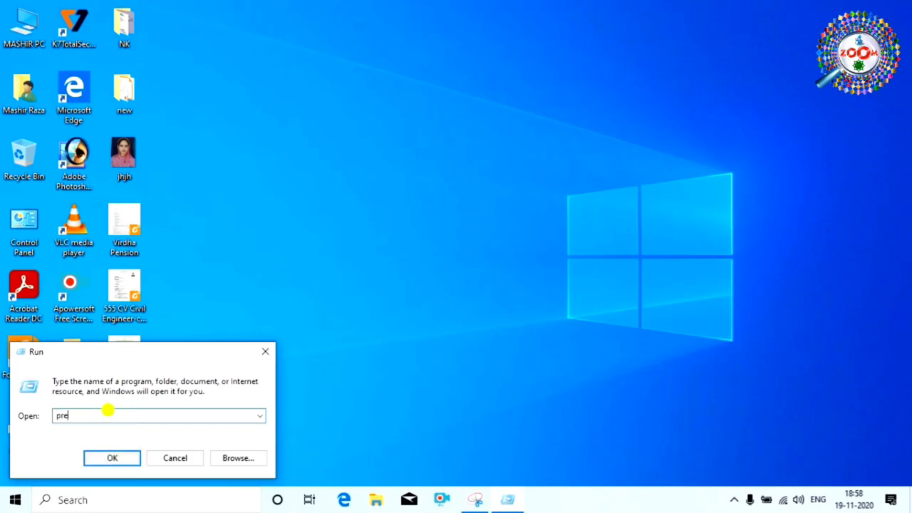
{"action": "type", "text": "fetc"}
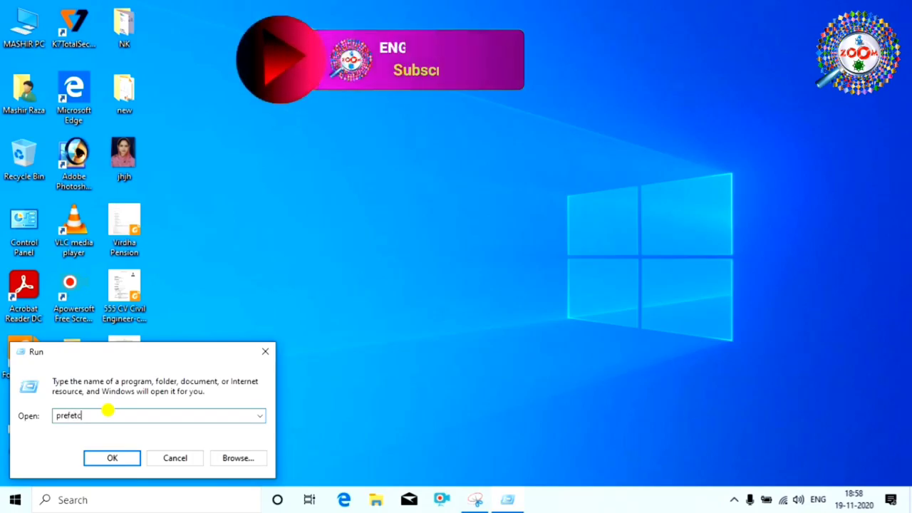
{"action": "type", "text": "h"}
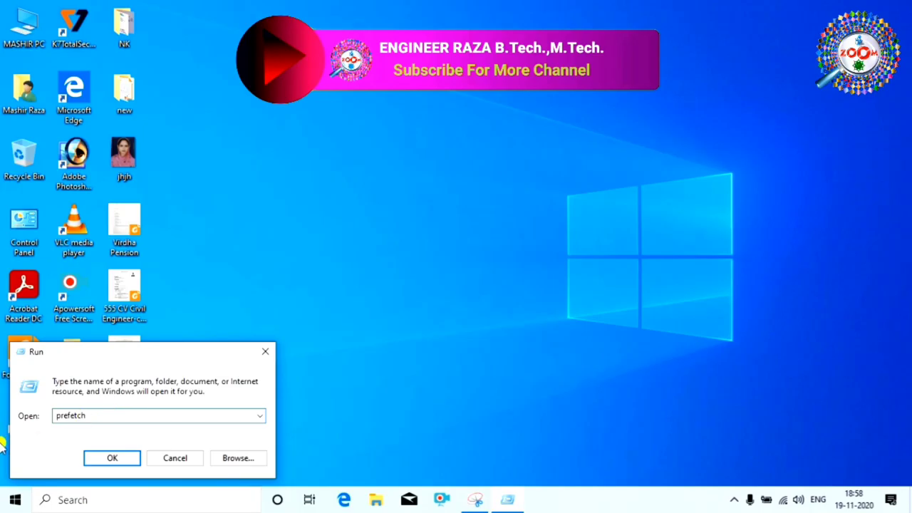
{"action": "left_click", "coordinate": [114, 460]}
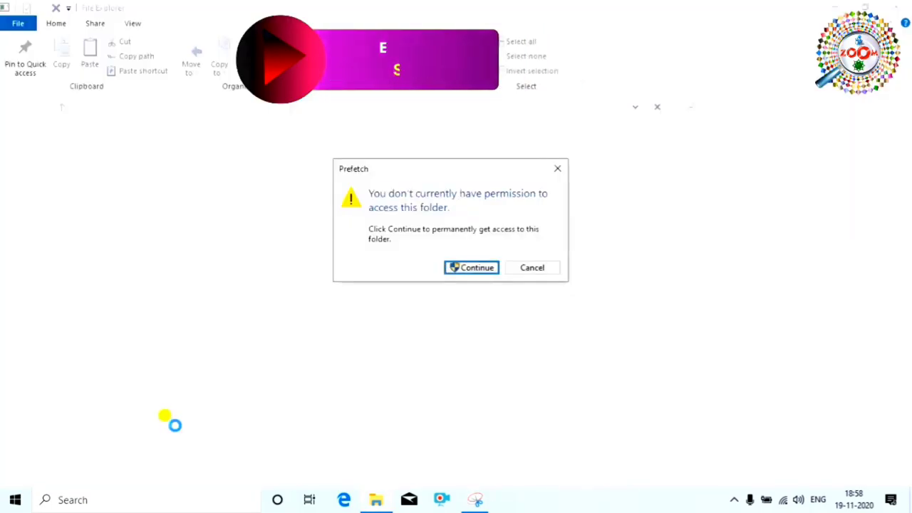
{"action": "left_click", "coordinate": [489, 268]}
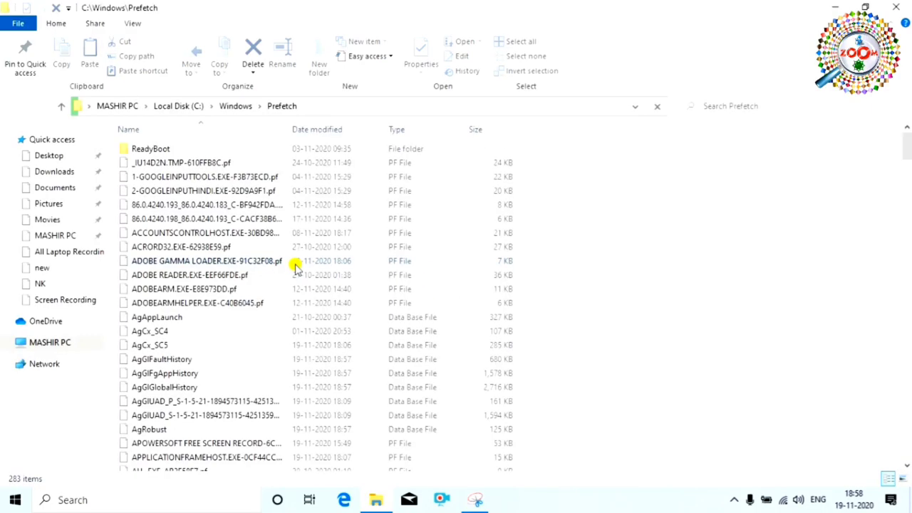
Step: Look through the Prefetch folder, then select all of its contents and delete them
{"action": "scroll", "coordinate": [340, 264], "scroll_direction": "down", "scroll_amount": 8}
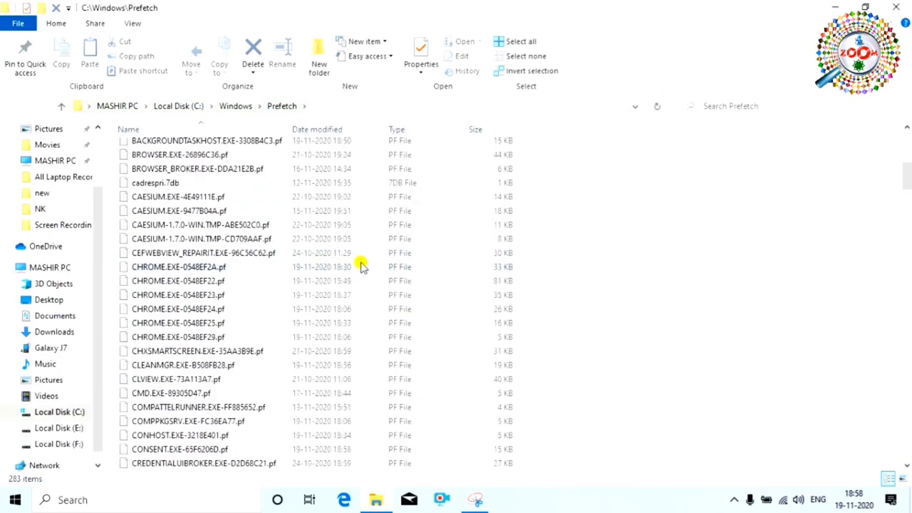
{"action": "scroll", "coordinate": [361, 267], "scroll_direction": "down", "scroll_amount": 12}
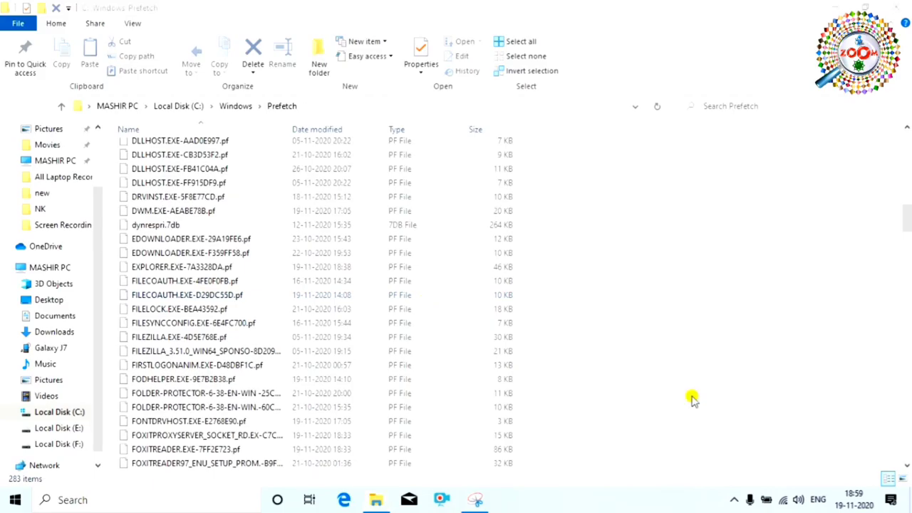
{"action": "scroll", "coordinate": [821, 169], "scroll_direction": "up", "scroll_amount": 15}
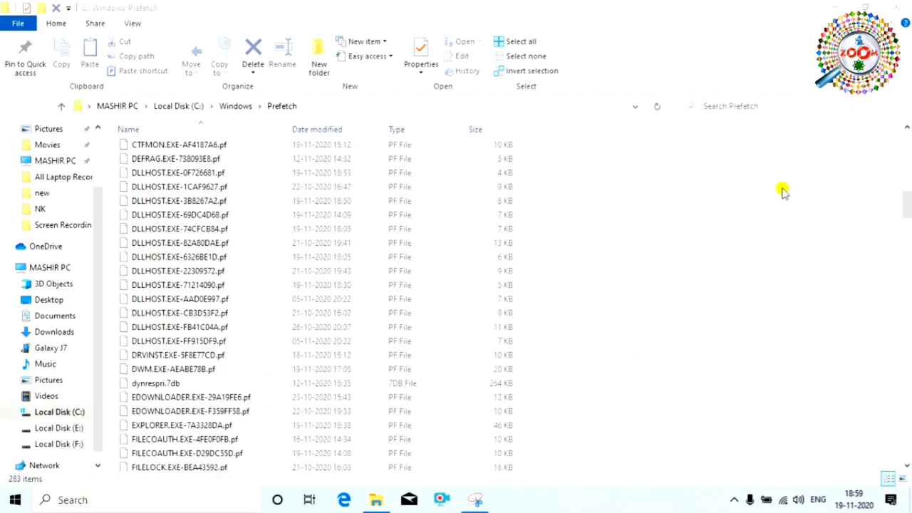
{"action": "scroll", "coordinate": [554, 157], "scroll_direction": "up", "scroll_amount": 7}
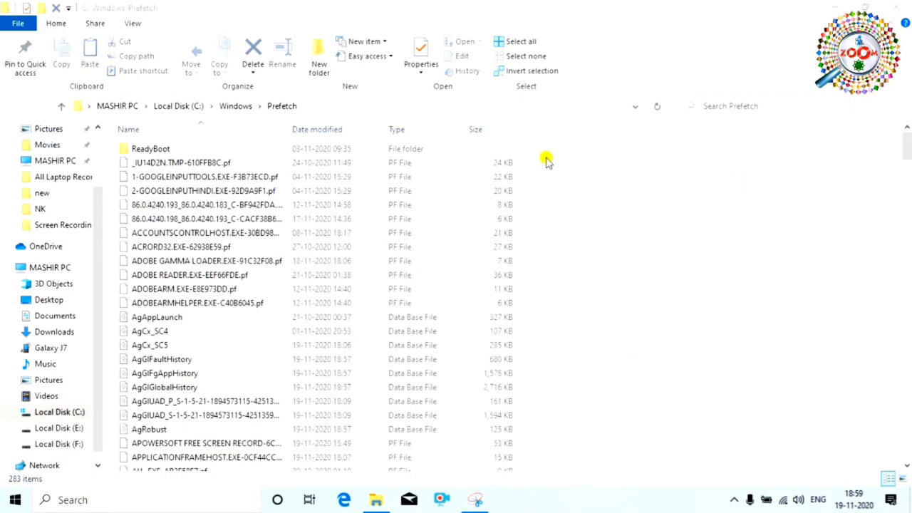
{"action": "left_click", "coordinate": [624, 247]}
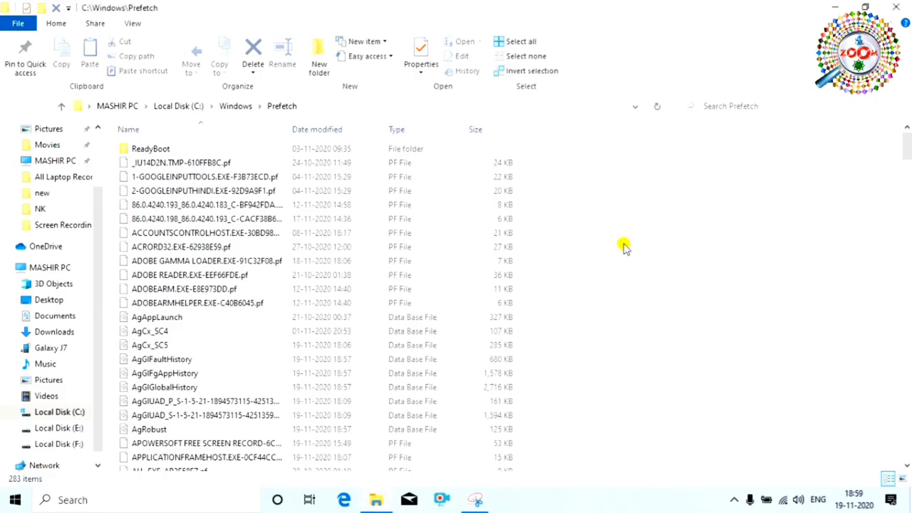
{"action": "key", "text": "ctrl+a"}
{"action": "right_click", "coordinate": [471, 384]}
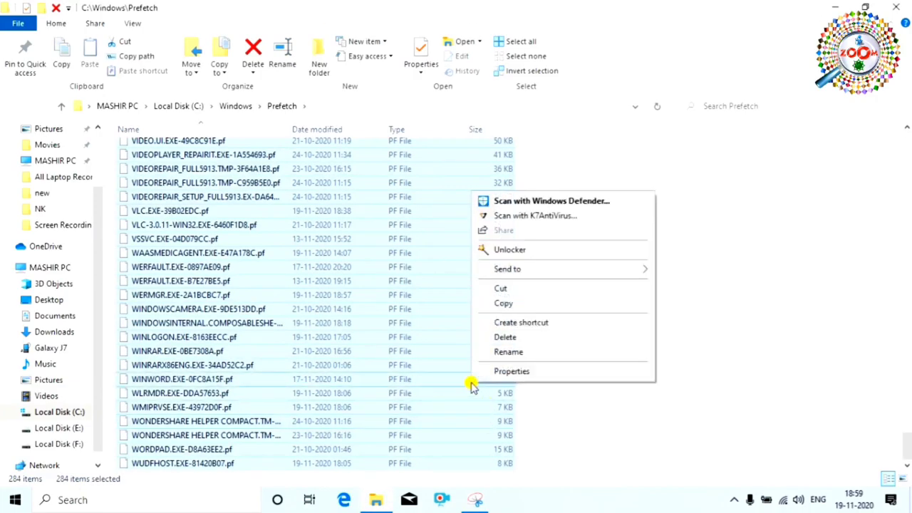
{"action": "left_click", "coordinate": [503, 339]}
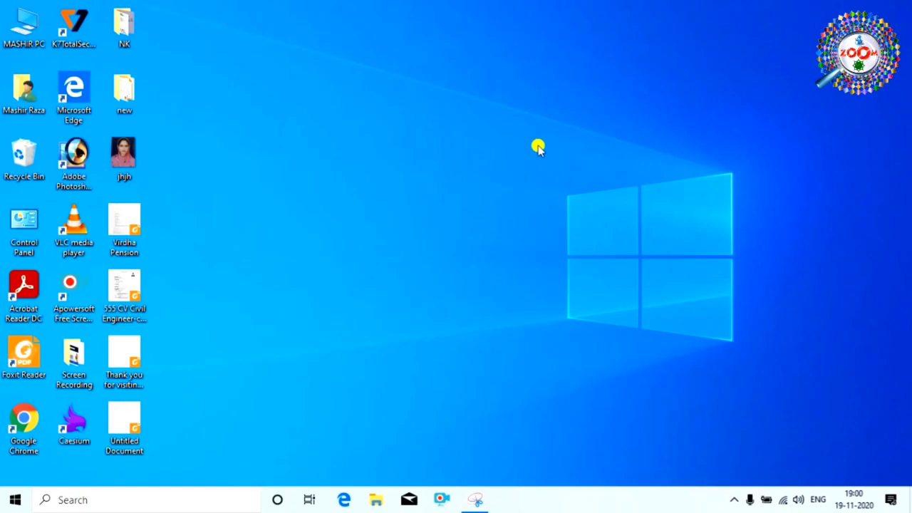
Step: Open the user's temporary files folder by running %temp% from the Run dialog, and look through its files
{"action": "left_click", "coordinate": [123, 500]}
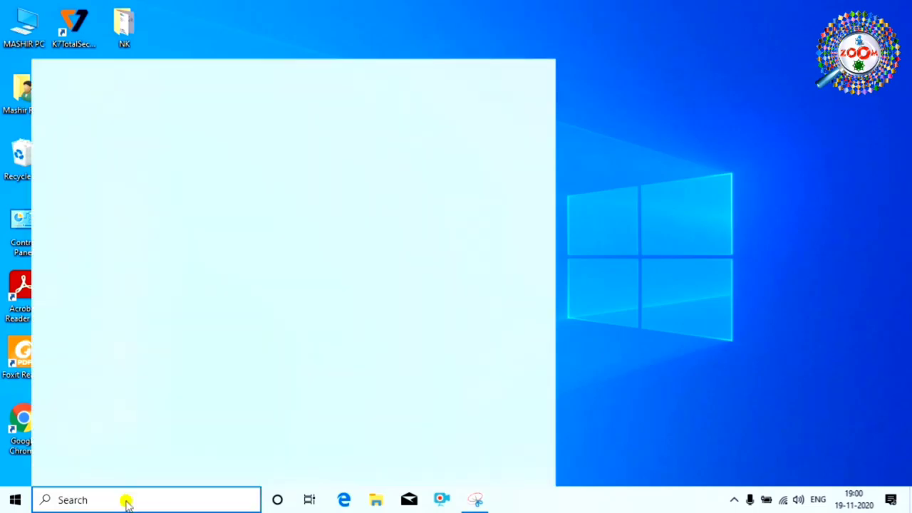
{"action": "type", "text": "run"}
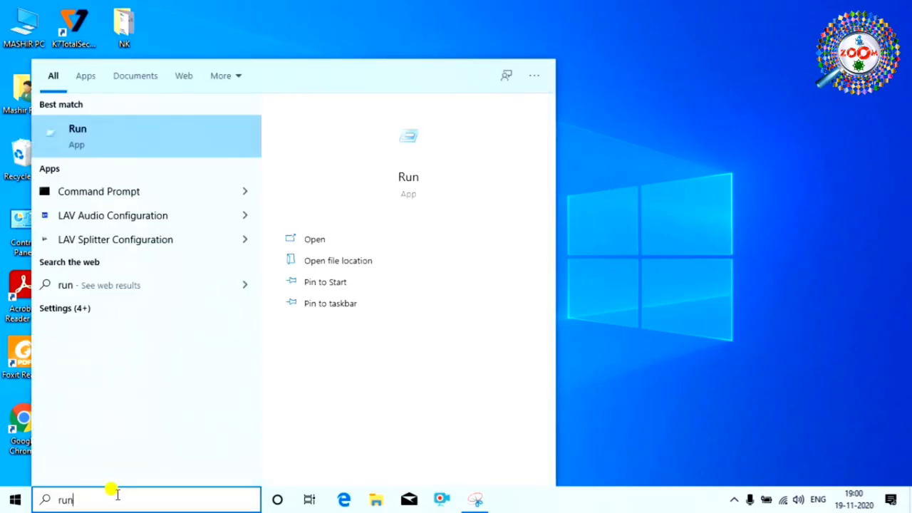
{"action": "left_click", "coordinate": [168, 133]}
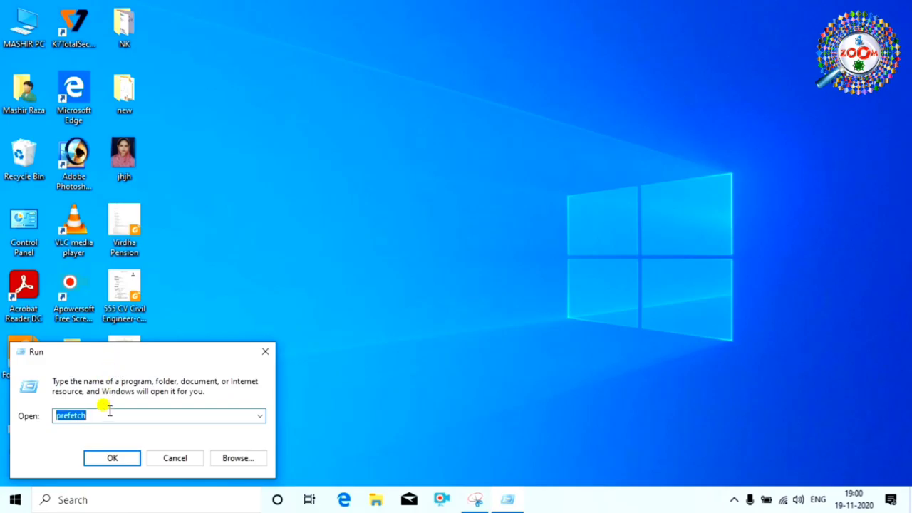
{"action": "left_click", "coordinate": [551, 398]}
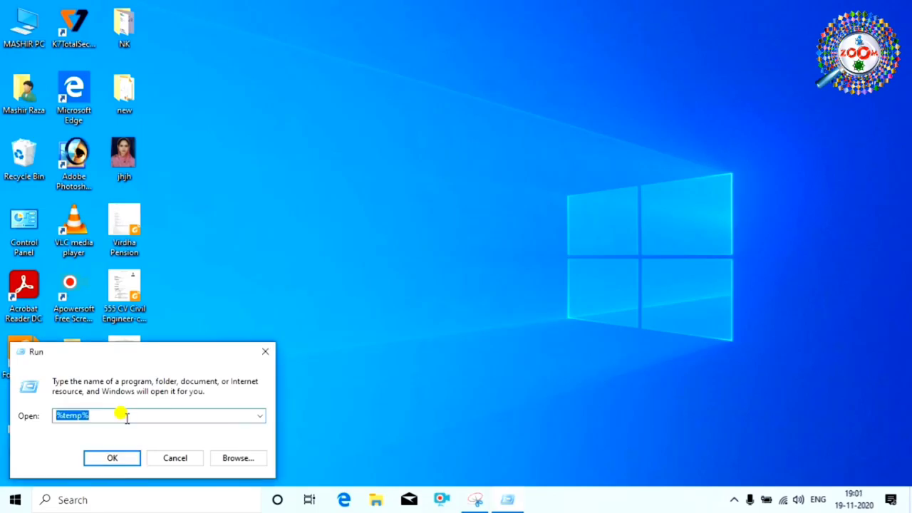
{"action": "left_click", "coordinate": [93, 413]}
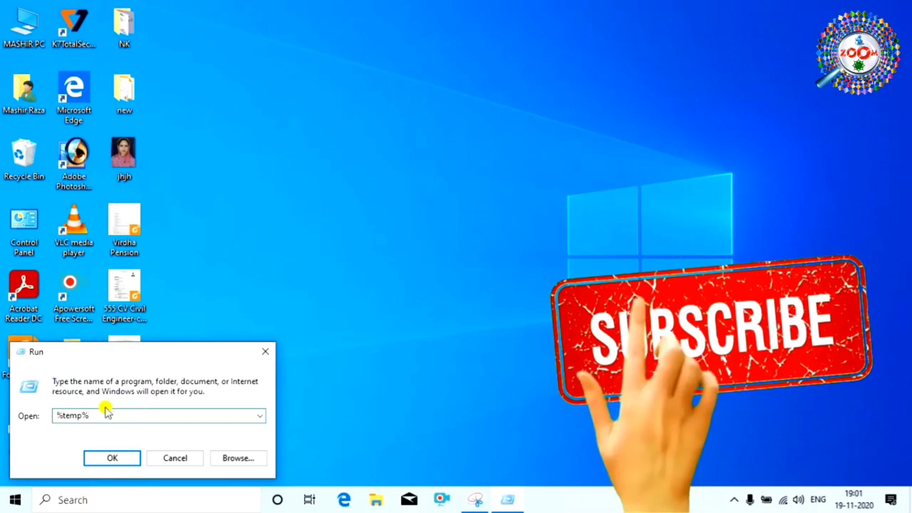
{"action": "left_click", "coordinate": [113, 458]}
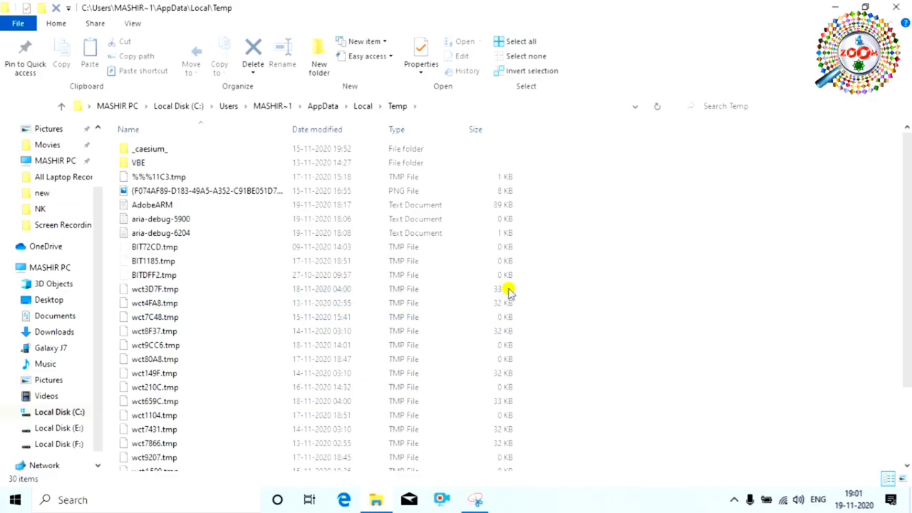
{"action": "scroll", "coordinate": [525, 273], "scroll_direction": "down", "scroll_amount": 2}
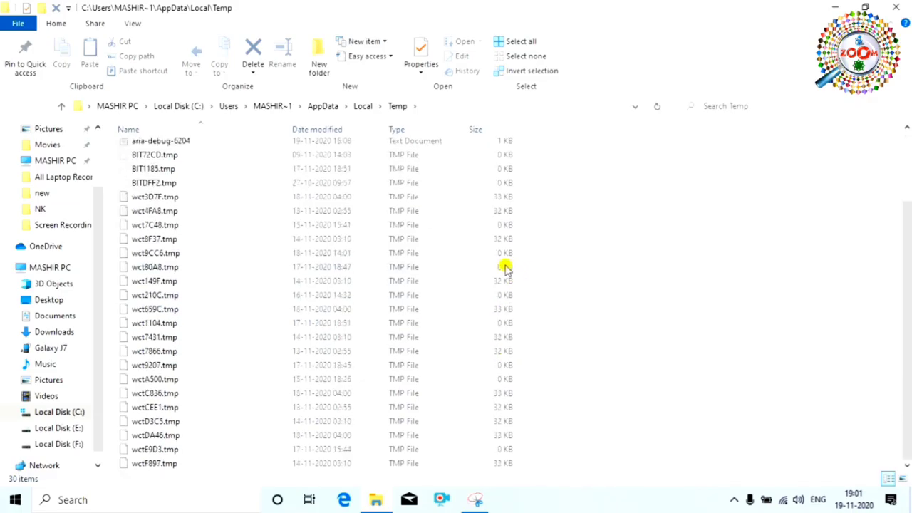
Step: Look through the files in the Temp folder and select all of its contents
{"action": "scroll", "coordinate": [485, 278], "scroll_direction": "up", "scroll_amount": 2}
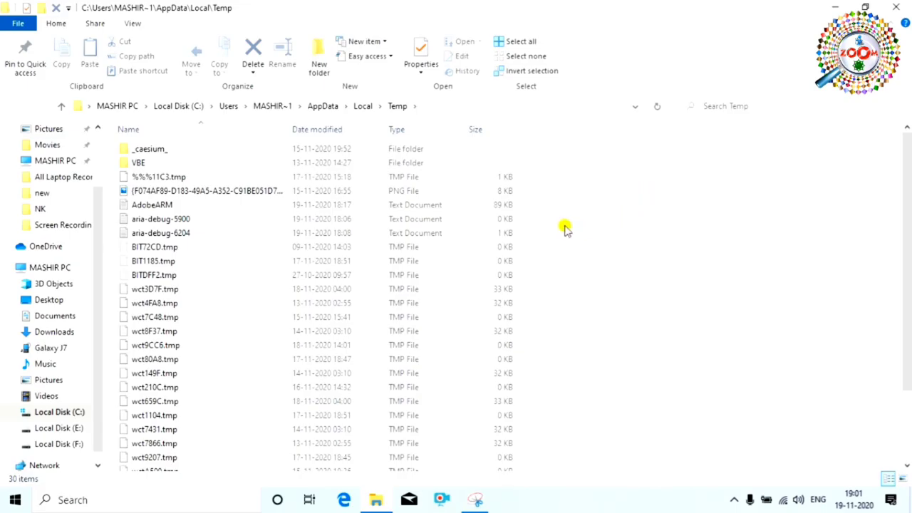
{"action": "scroll", "coordinate": [566, 228], "scroll_direction": "down", "scroll_amount": 2}
{"action": "scroll", "coordinate": [588, 234], "scroll_direction": "up", "scroll_amount": 2}
{"action": "key", "text": "ctrl+a"}
{"action": "scroll", "coordinate": [496, 422], "scroll_direction": "down", "scroll_amount": 2}
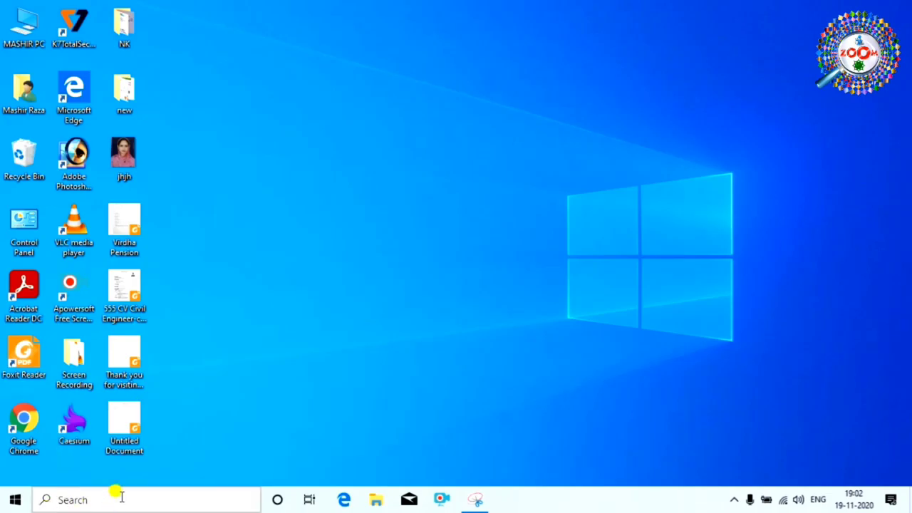
Step: Open the Run dialog through Windows search and run the tree command
{"action": "left_click", "coordinate": [116, 498]}
{"action": "type", "text": "run"}
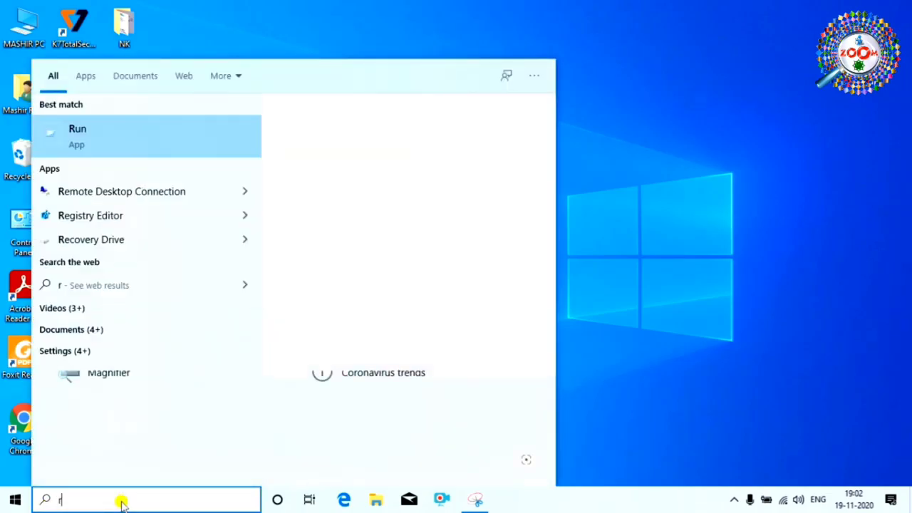
{"action": "left_click", "coordinate": [169, 138]}
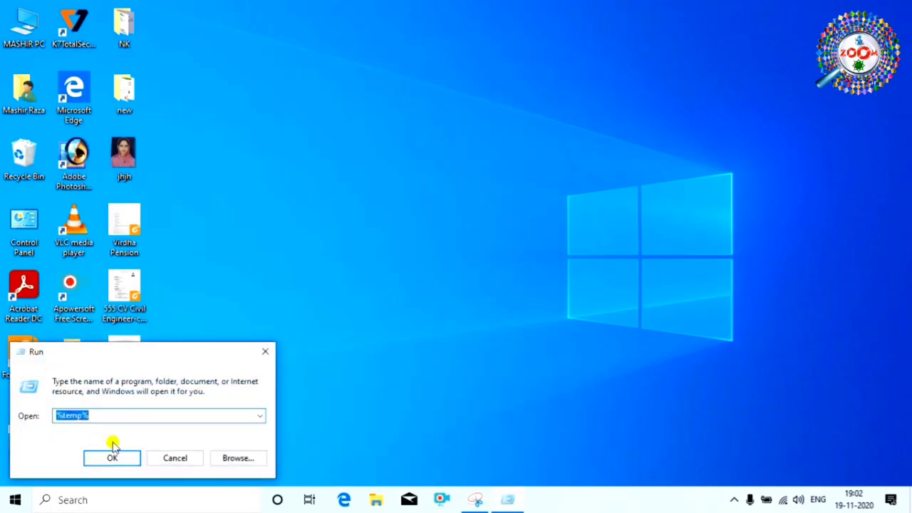
{"action": "type", "text": "tree"}
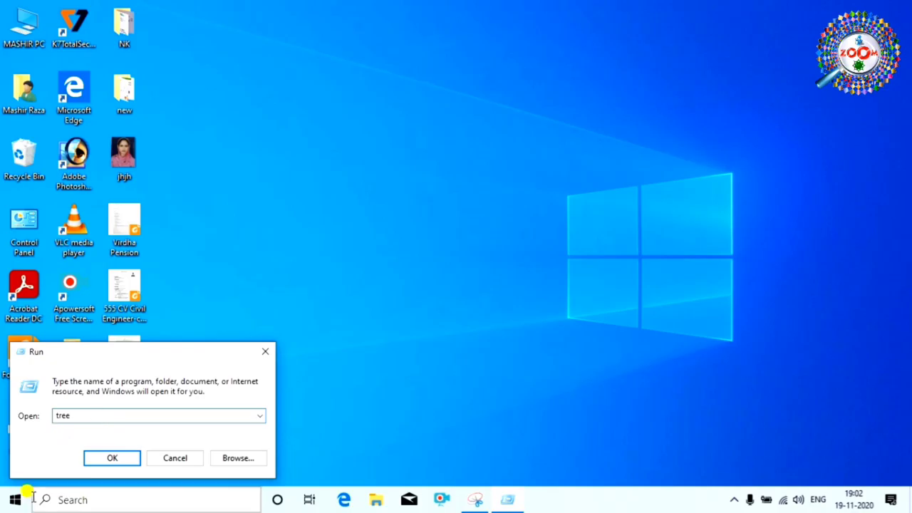
{"action": "left_click", "coordinate": [112, 457]}
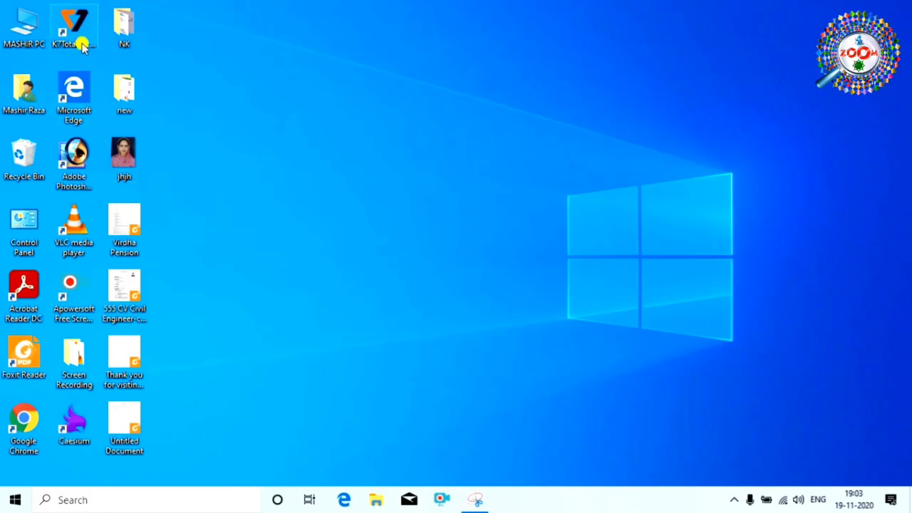
Step: Browse drive C: through Users into the user's profile folder and its Pictures folder, and return to the desktop
{"action": "double_click", "coordinate": [35, 34]}
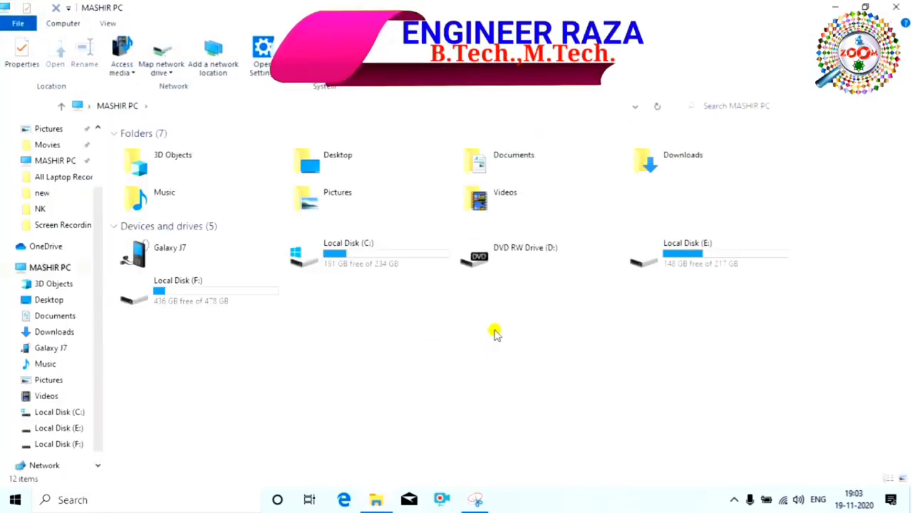
{"action": "double_click", "coordinate": [387, 247]}
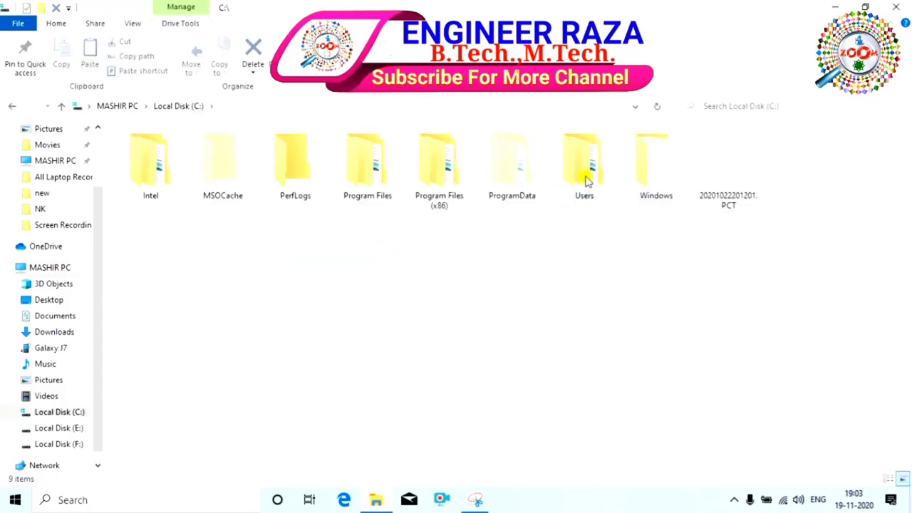
{"action": "double_click", "coordinate": [591, 179]}
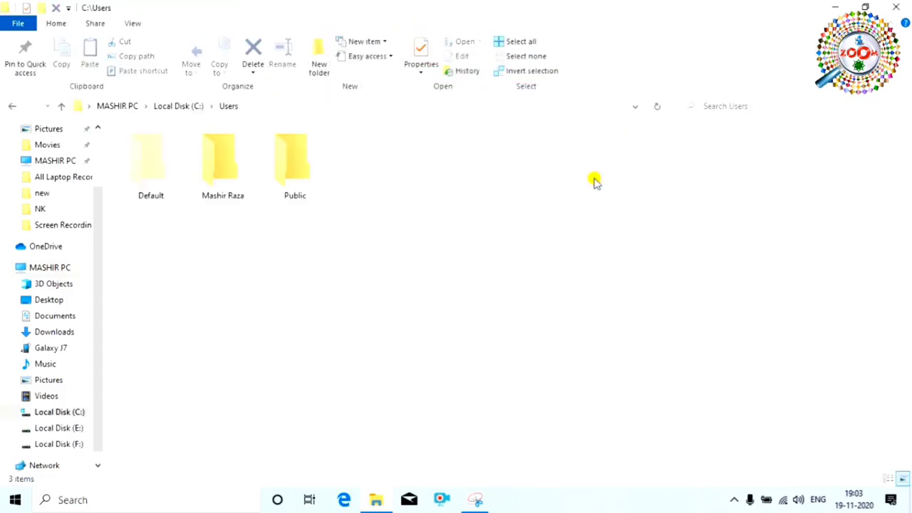
{"action": "double_click", "coordinate": [205, 181]}
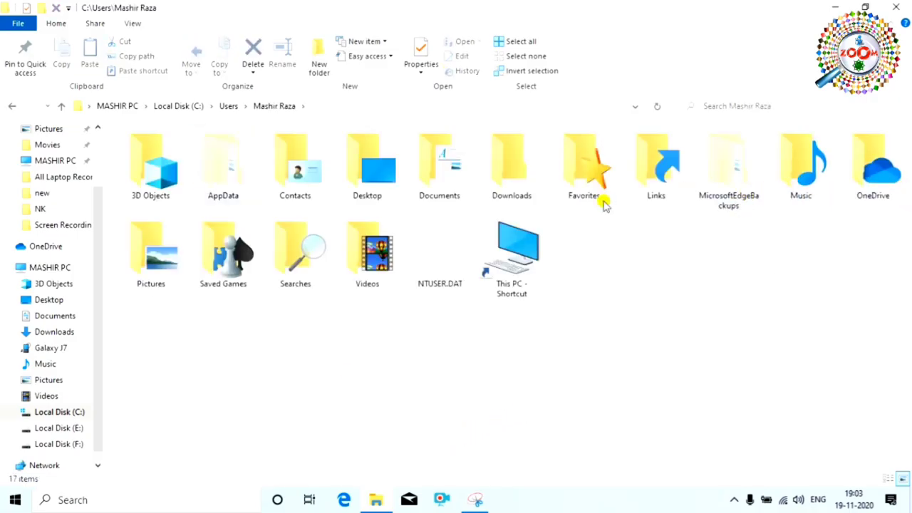
{"action": "double_click", "coordinate": [157, 253]}
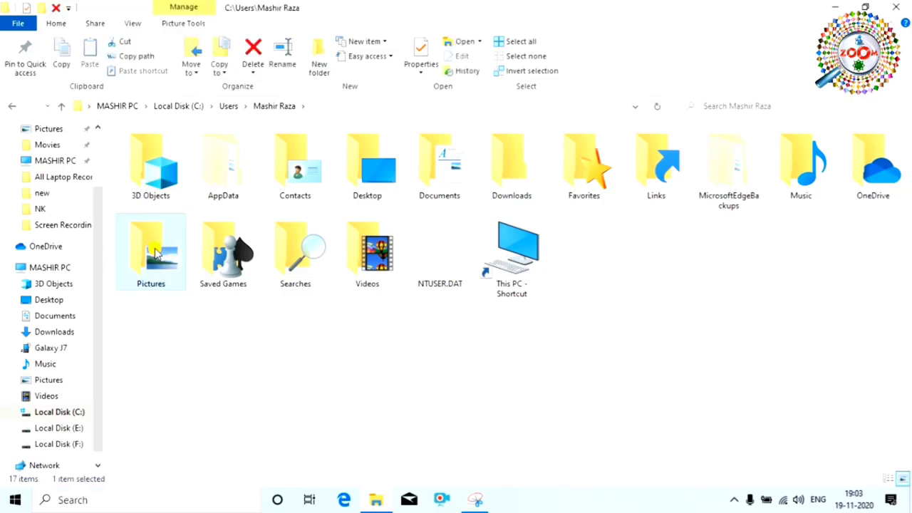
{"action": "left_click", "coordinate": [839, 8]}
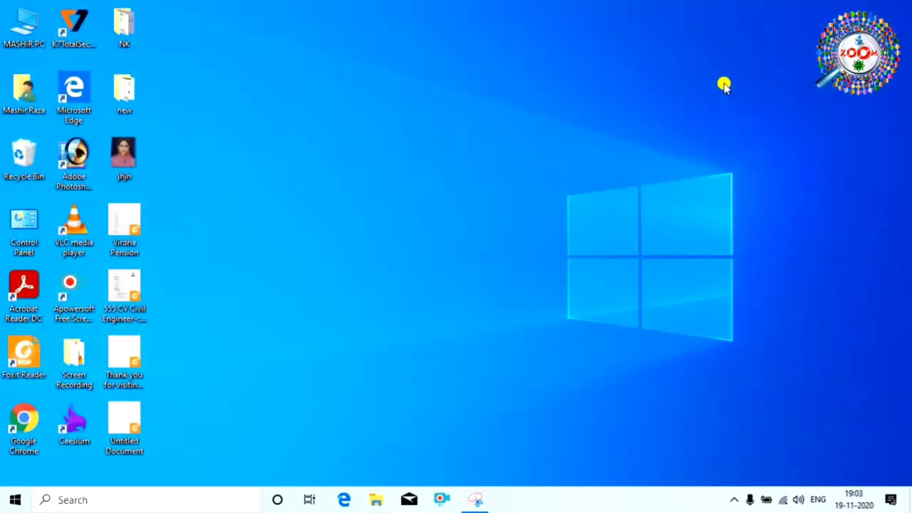
Step: Check how quickly folders open by browsing from Desktop into NK and its NEW 11 subfolder, and return to the desktop
{"action": "double_click", "coordinate": [35, 40]}
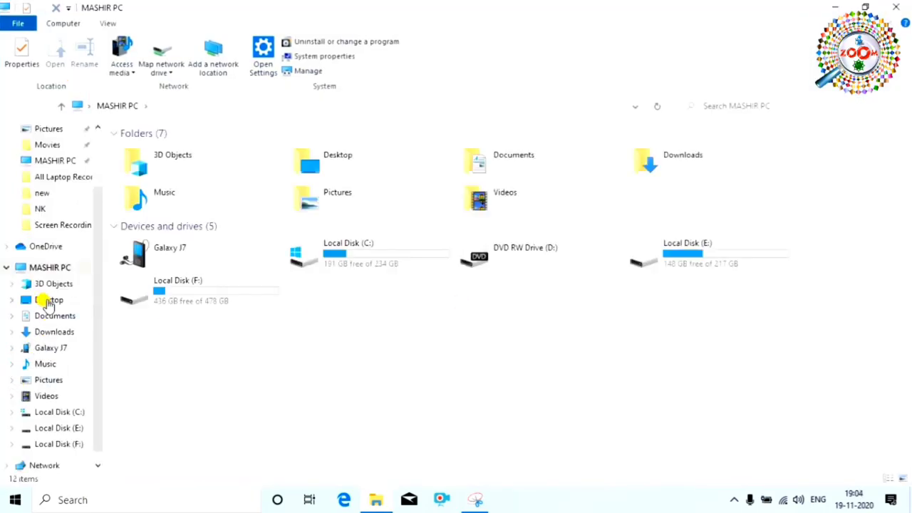
{"action": "left_click", "coordinate": [46, 301]}
{"action": "left_click", "coordinate": [217, 191]}
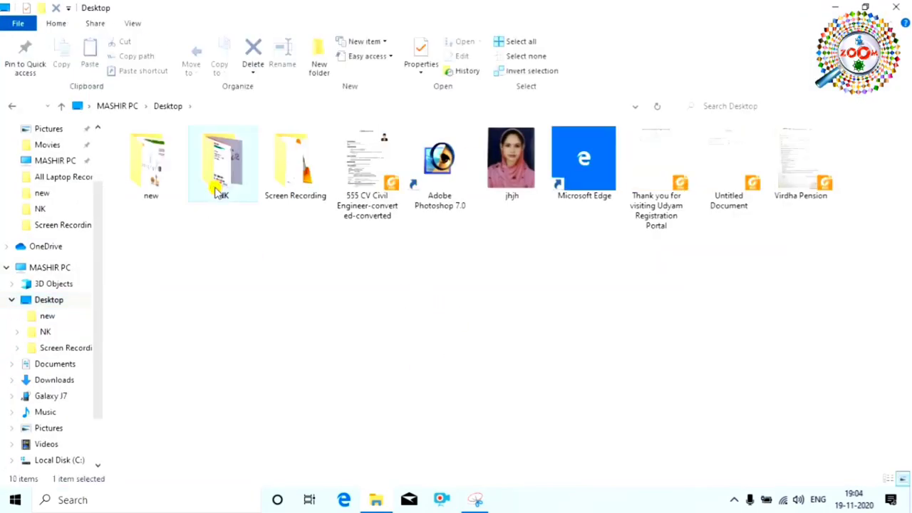
{"action": "double_click", "coordinate": [217, 191]}
{"action": "double_click", "coordinate": [148, 160]}
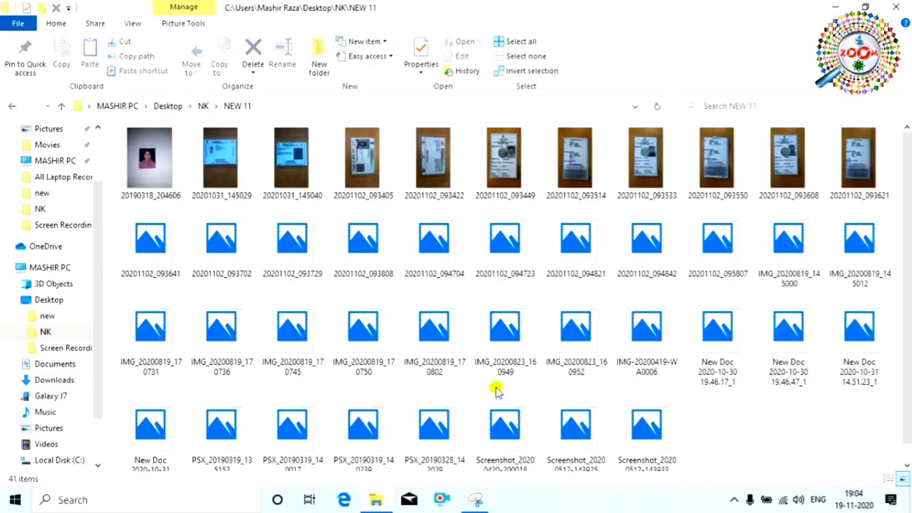
{"action": "key", "text": "super+d"}
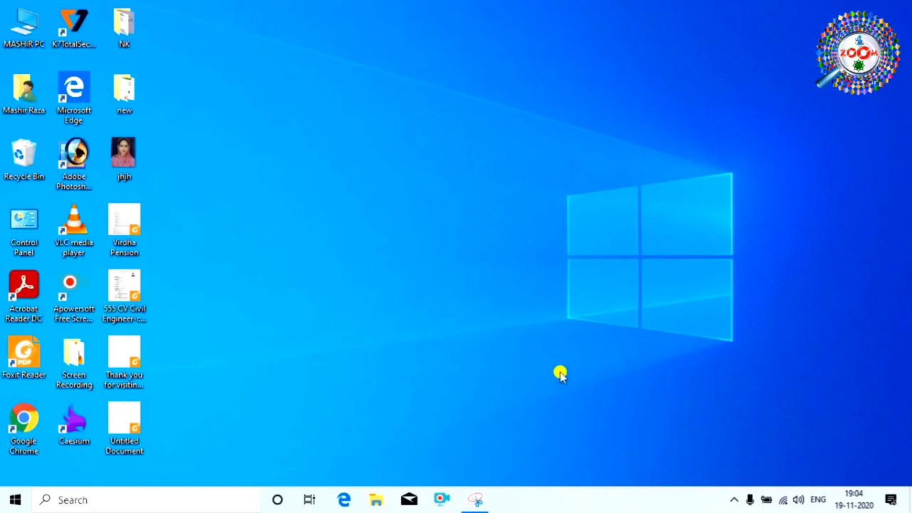